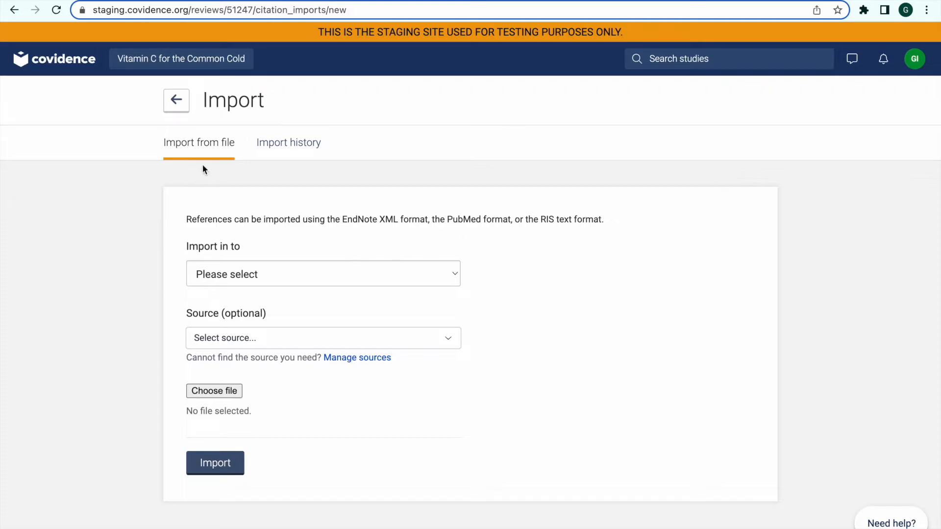
Set the references to import into the Screen stage.
{"action": "left_click", "coordinate": [346, 277]}
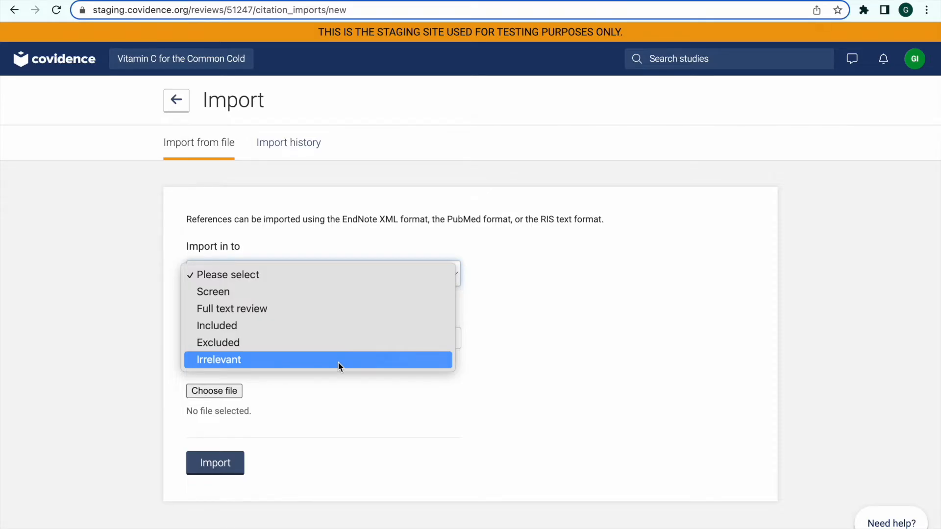
{"action": "left_click", "coordinate": [336, 384]}
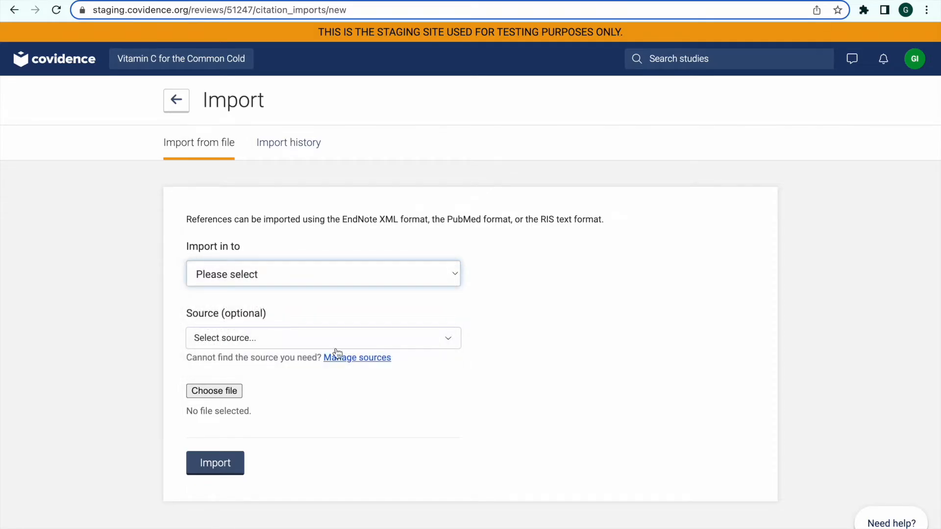
{"action": "left_click", "coordinate": [344, 276]}
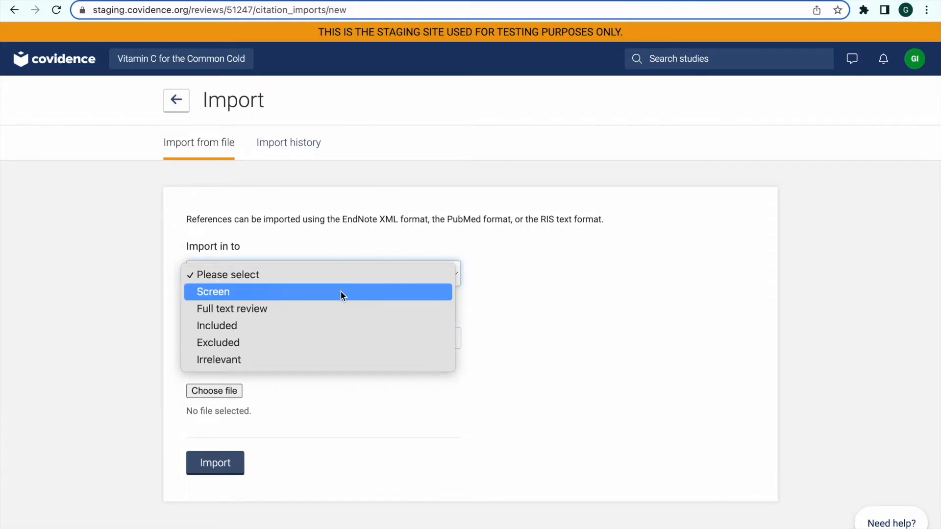
{"action": "left_click", "coordinate": [341, 292]}
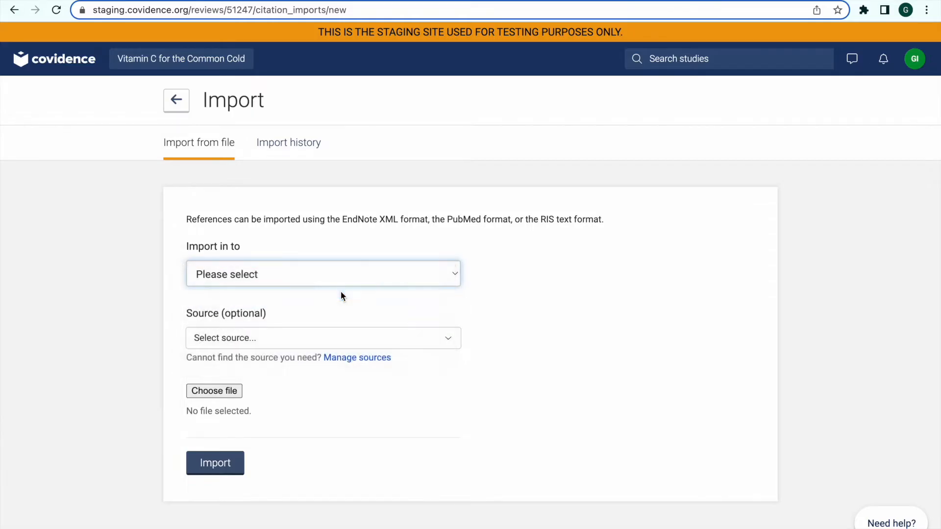
Review the available source options and the form for adding a custom source without selecting or adding one.
{"action": "left_click", "coordinate": [329, 347]}
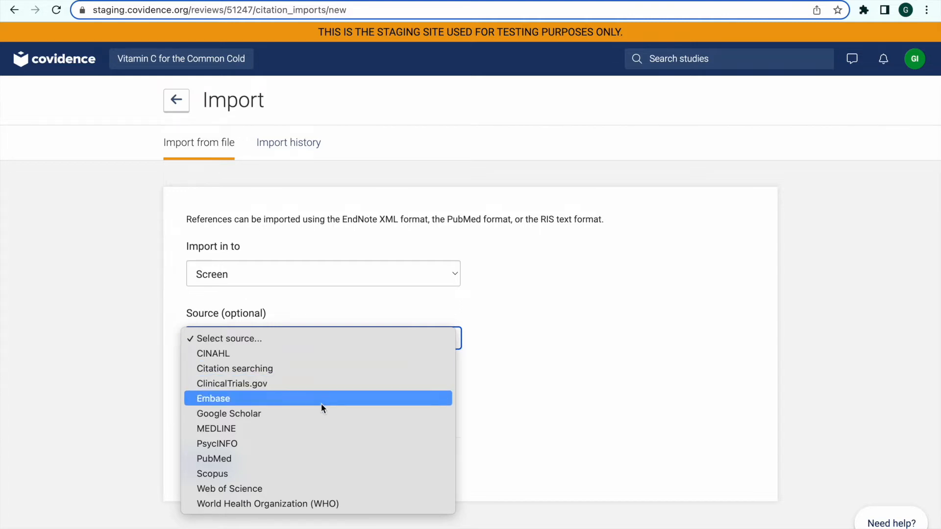
{"action": "left_click", "coordinate": [466, 445]}
{"action": "left_click", "coordinate": [378, 359]}
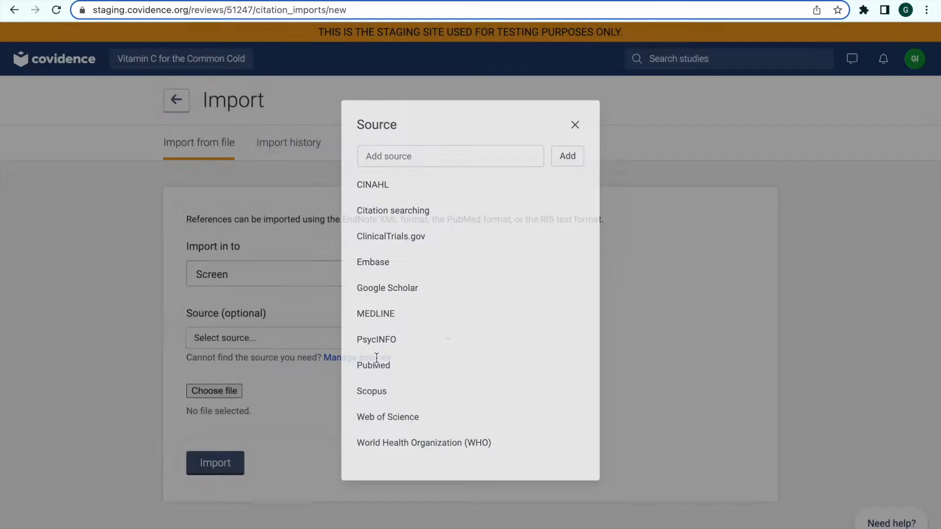
{"action": "left_click", "coordinate": [431, 153]}
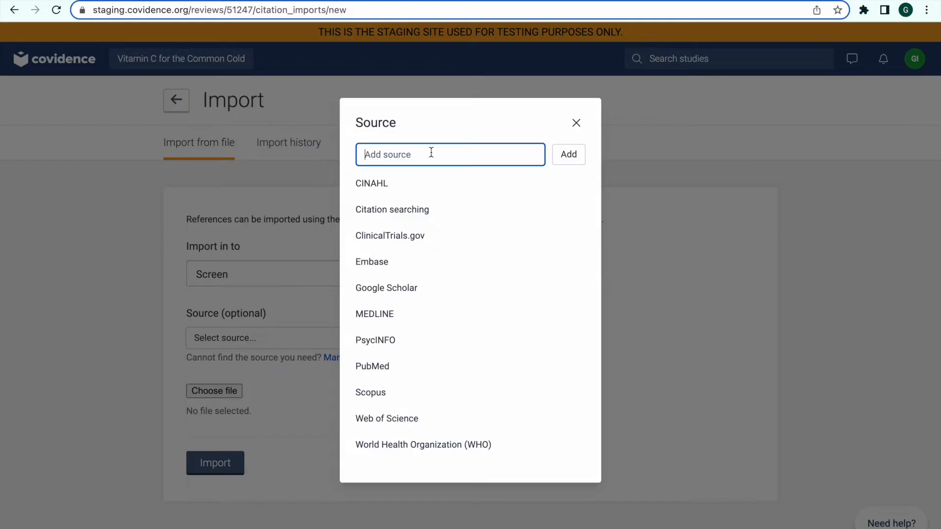
{"action": "left_click", "coordinate": [577, 124]}
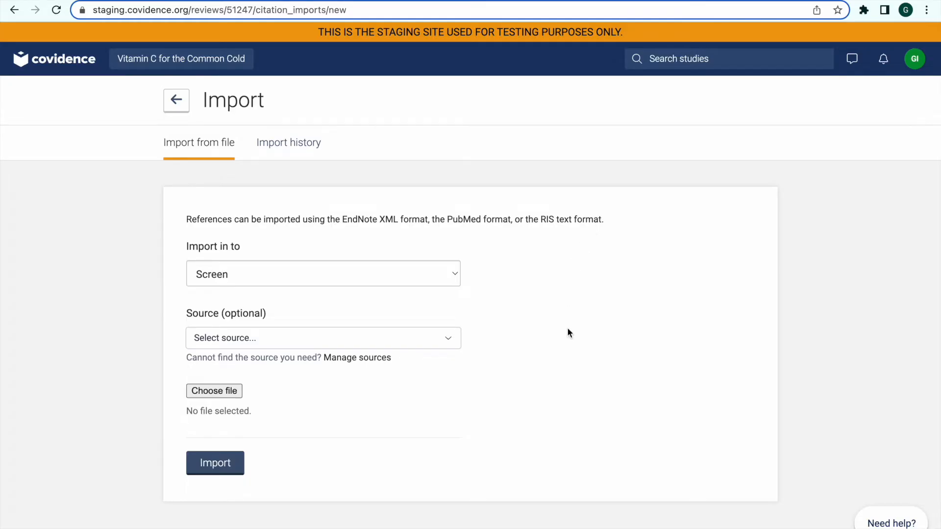
Switch to EndNote, select all references in the library and start exporting them.
{"action": "key", "text": "ctrl+Right"}
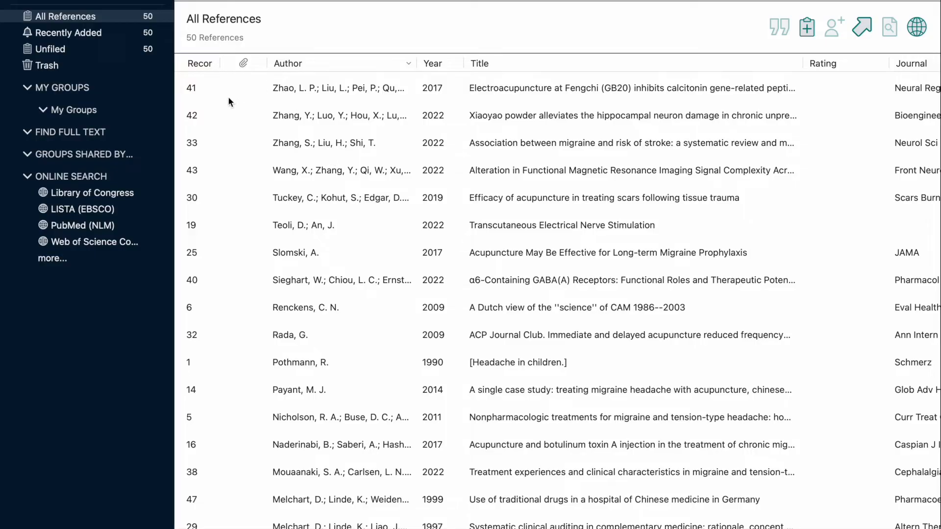
{"action": "left_click", "coordinate": [200, 90]}
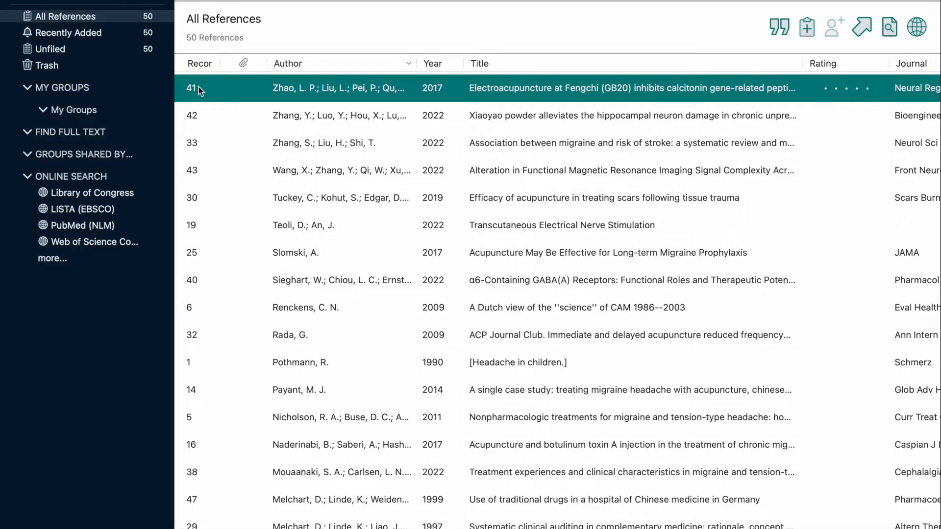
{"action": "key", "text": "super+a"}
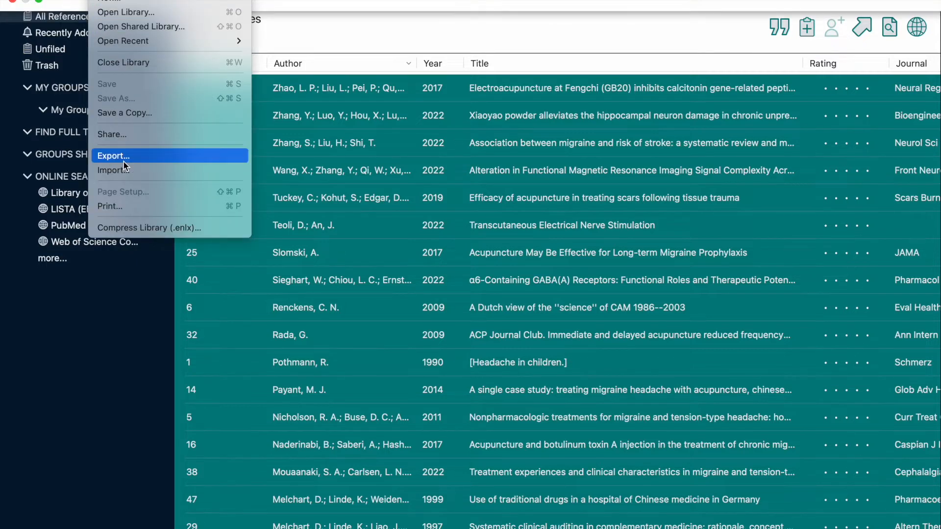
{"action": "left_click", "coordinate": [124, 159]}
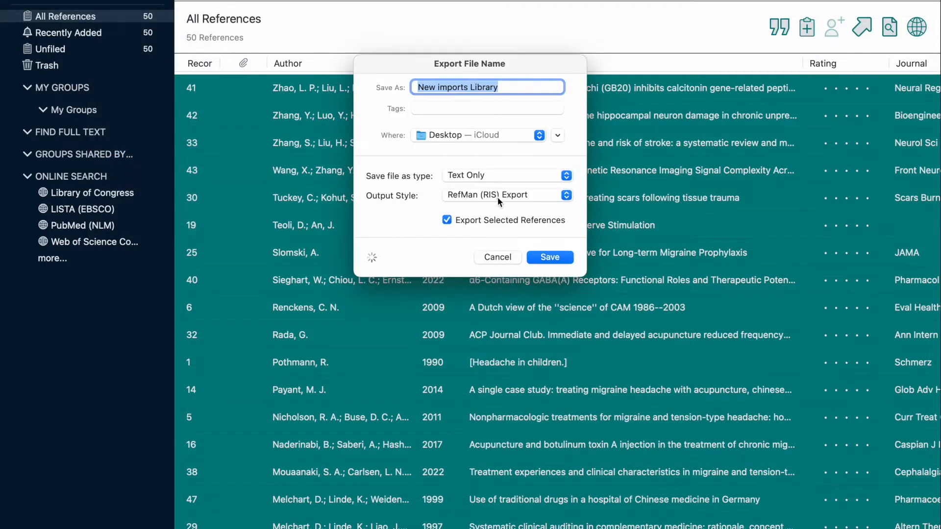
Set the export to the XML file type with the Show All Fields output style.
{"action": "left_click", "coordinate": [460, 175]}
{"action": "left_click", "coordinate": [464, 219]}
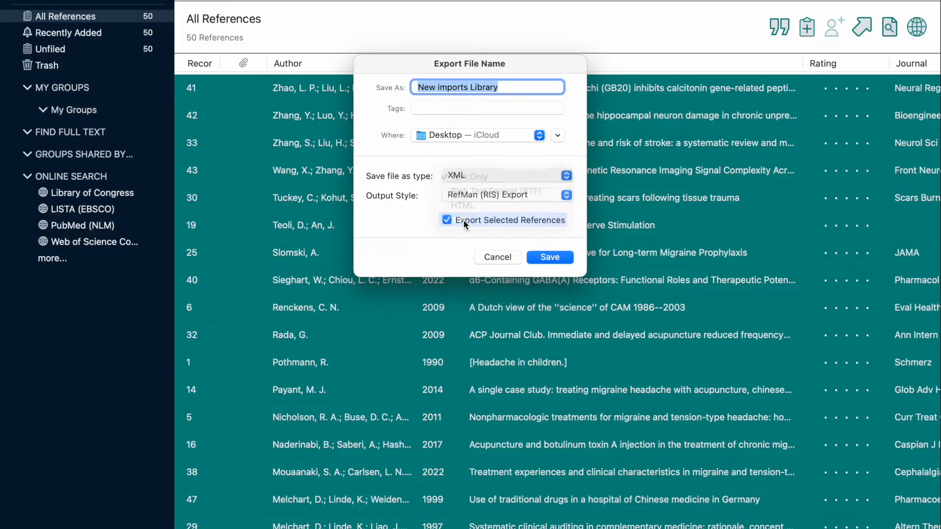
{"action": "left_click", "coordinate": [495, 195]}
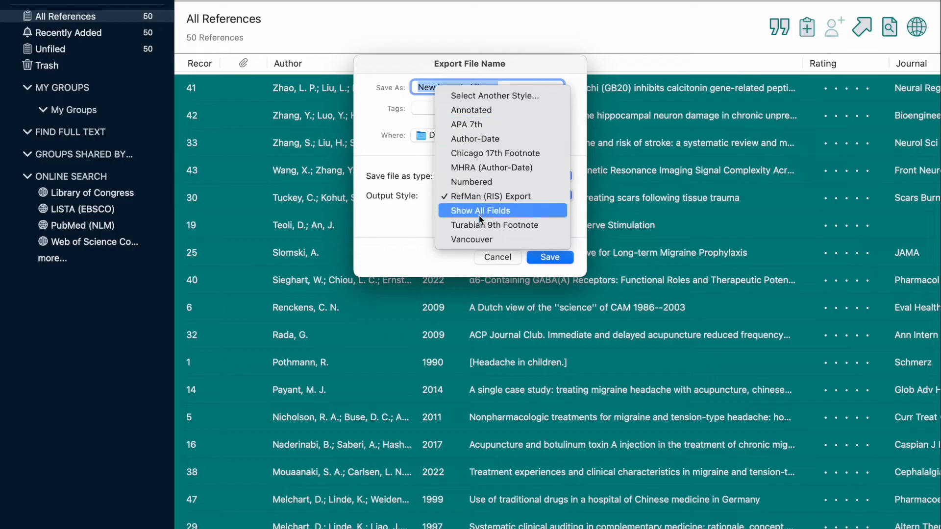
{"action": "left_click", "coordinate": [478, 210]}
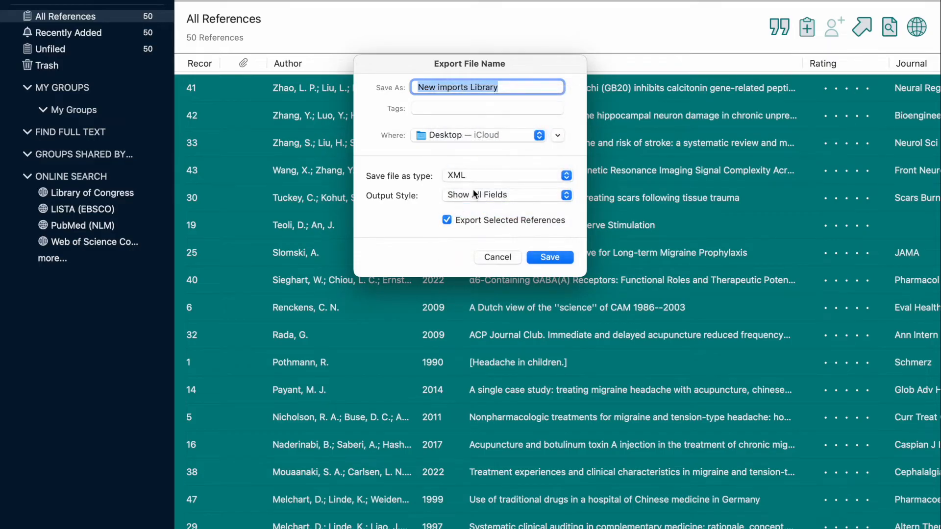
Set the export to Text Only with the RefMan (RIS) Export output style and save New imports Library to the Desktop.
{"action": "left_click", "coordinate": [469, 175]}
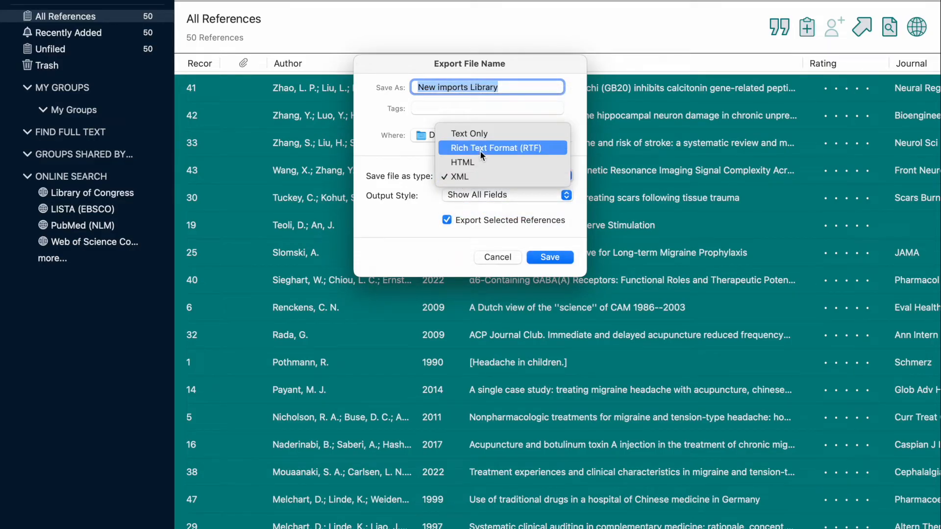
{"action": "left_click", "coordinate": [483, 134]}
{"action": "left_click", "coordinate": [479, 196]}
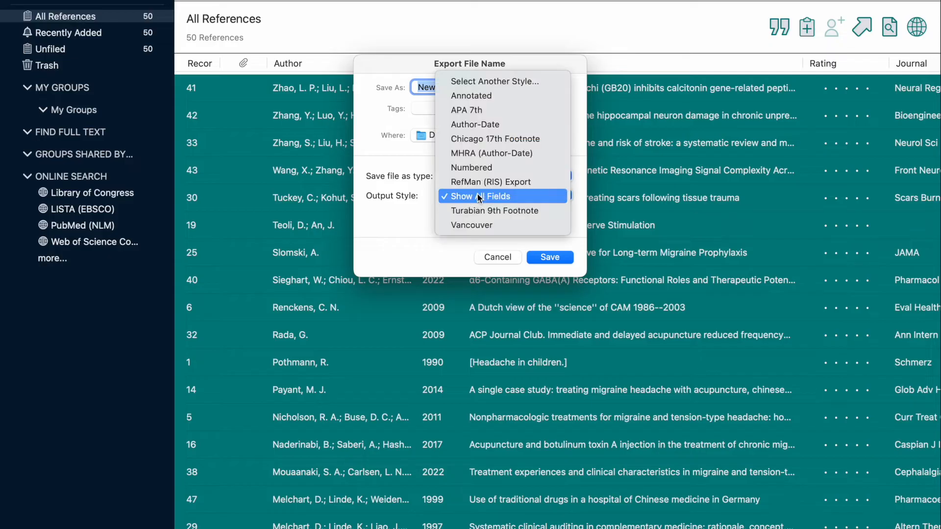
{"action": "left_click", "coordinate": [483, 182]}
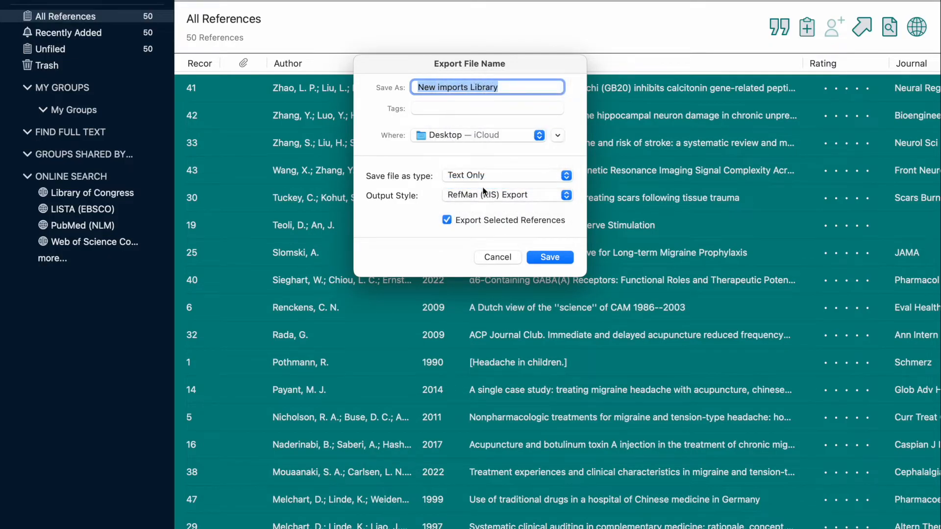
{"action": "left_click", "coordinate": [550, 258]}
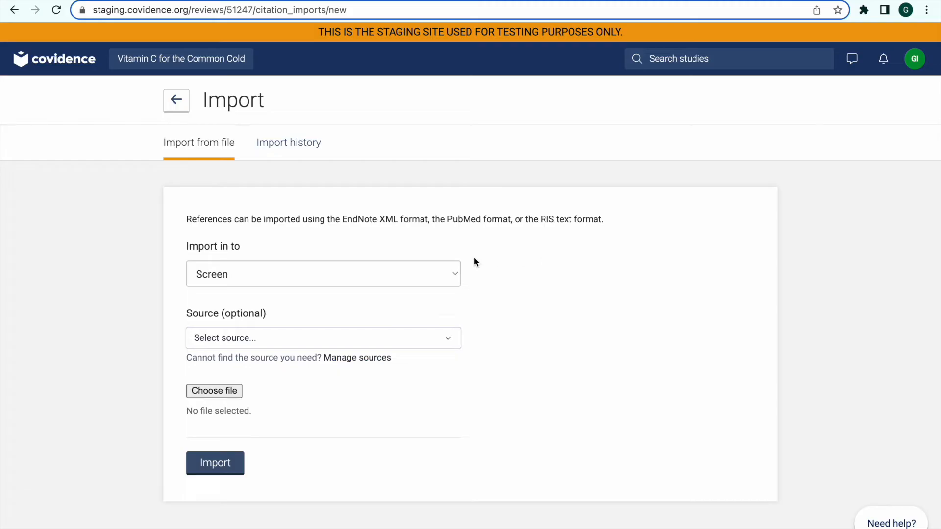
Back in Covidence, import New imports Library.txt from the iCloud Desktop with MEDLINE as its source.
{"action": "left_click", "coordinate": [263, 344]}
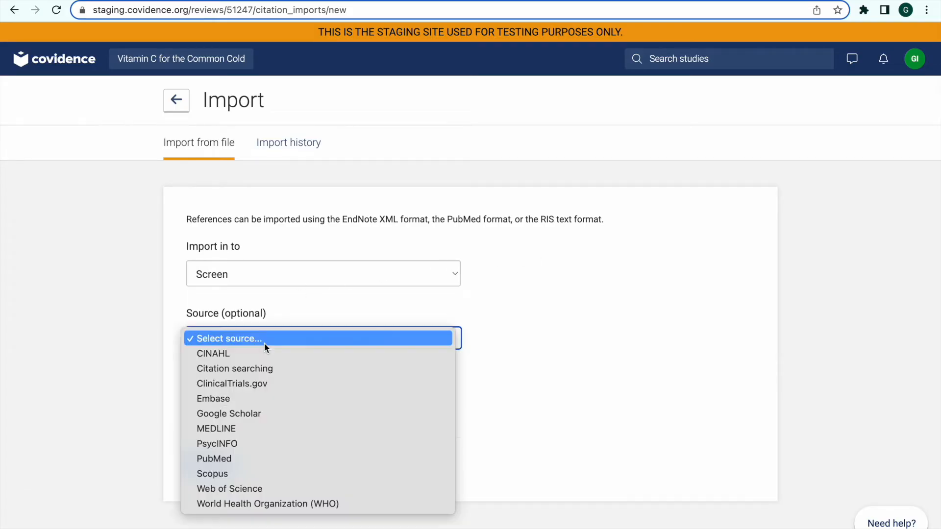
{"action": "left_click", "coordinate": [259, 431]}
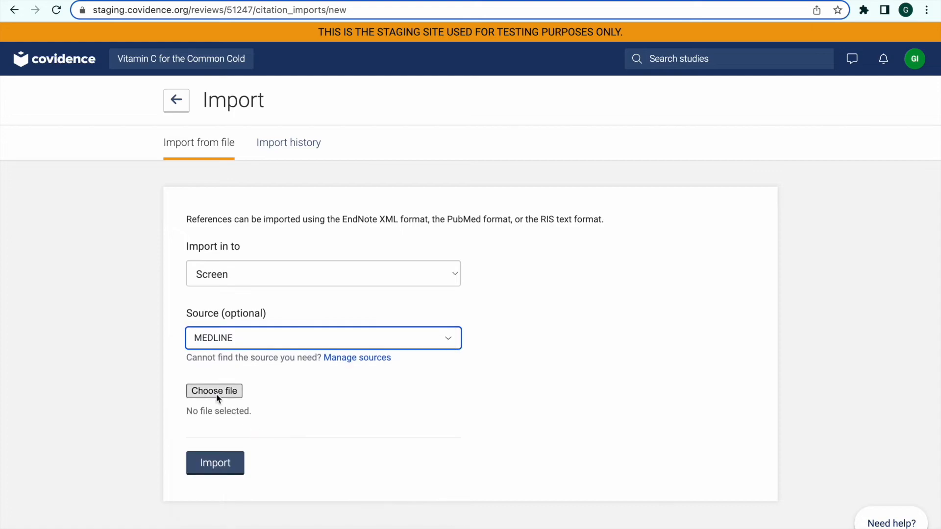
{"action": "left_click", "coordinate": [216, 393]}
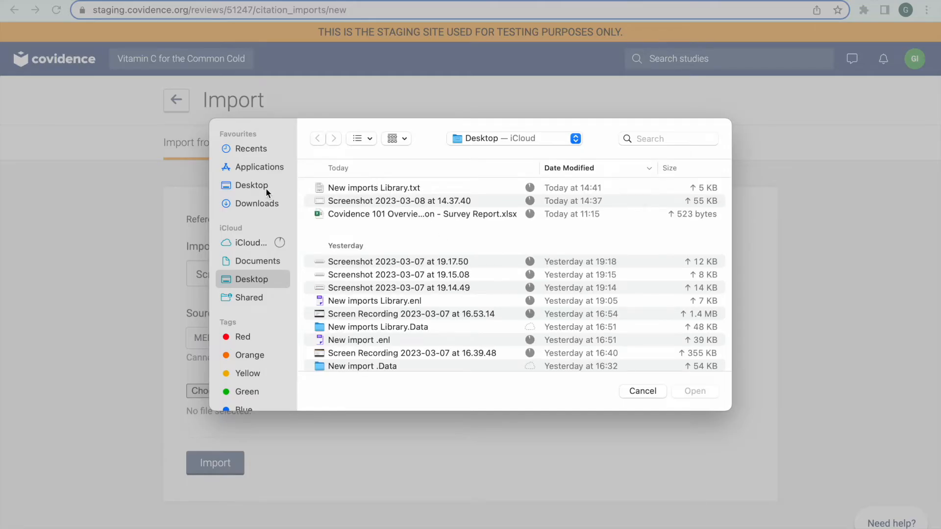
{"action": "left_click", "coordinate": [258, 201]}
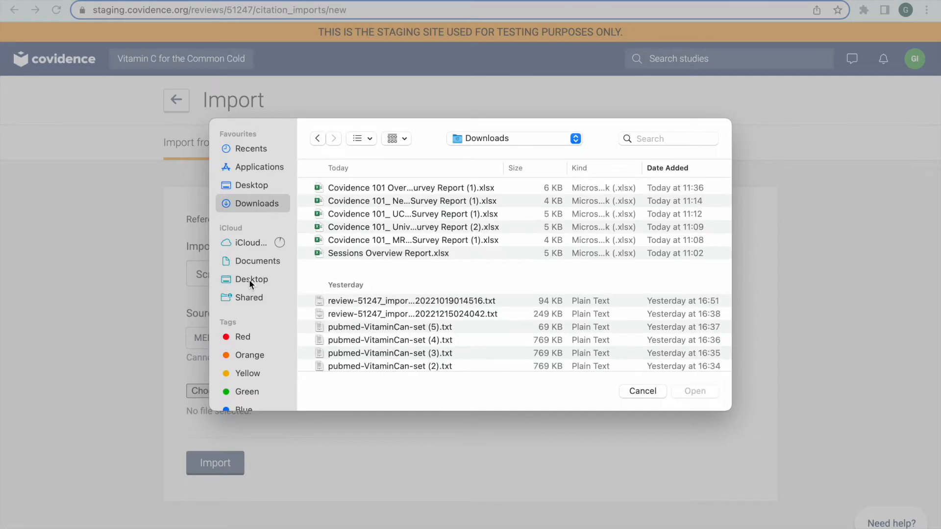
{"action": "left_click", "coordinate": [248, 279]}
{"action": "left_click", "coordinate": [349, 188]}
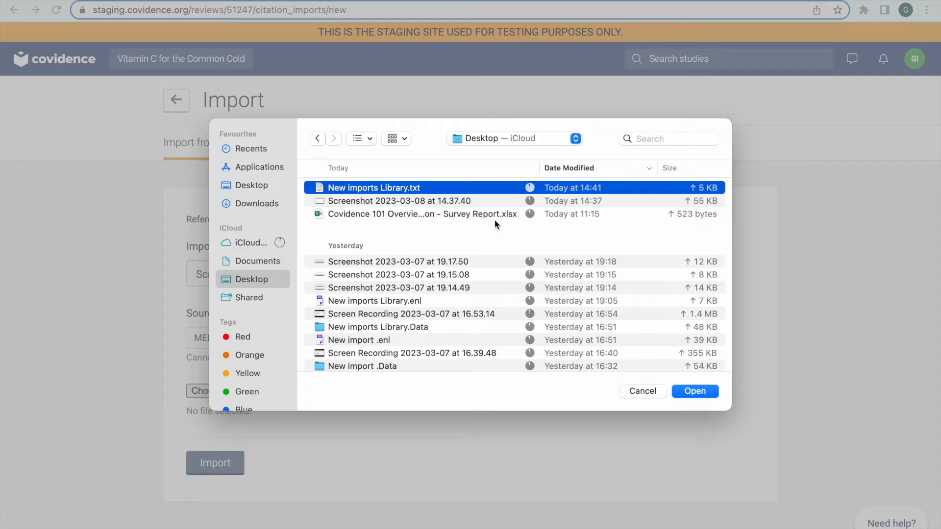
{"action": "left_click", "coordinate": [702, 393]}
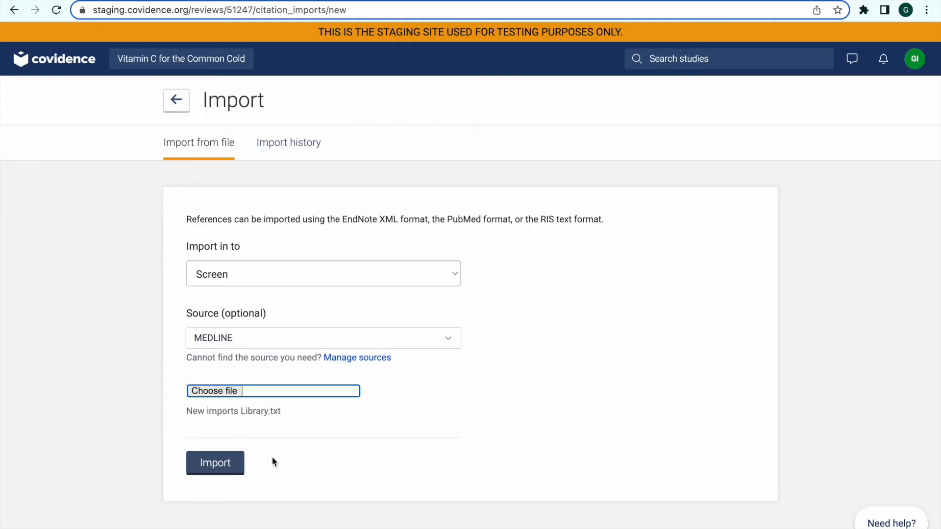
{"action": "left_click", "coordinate": [213, 470]}
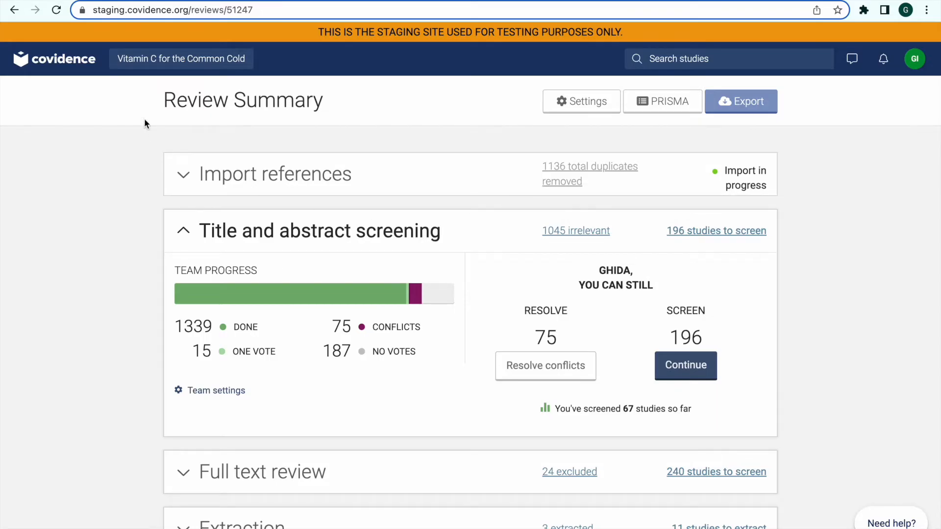
Refresh the review summary and examine the new import's entry in the import history.
{"action": "left_click", "coordinate": [55, 10]}
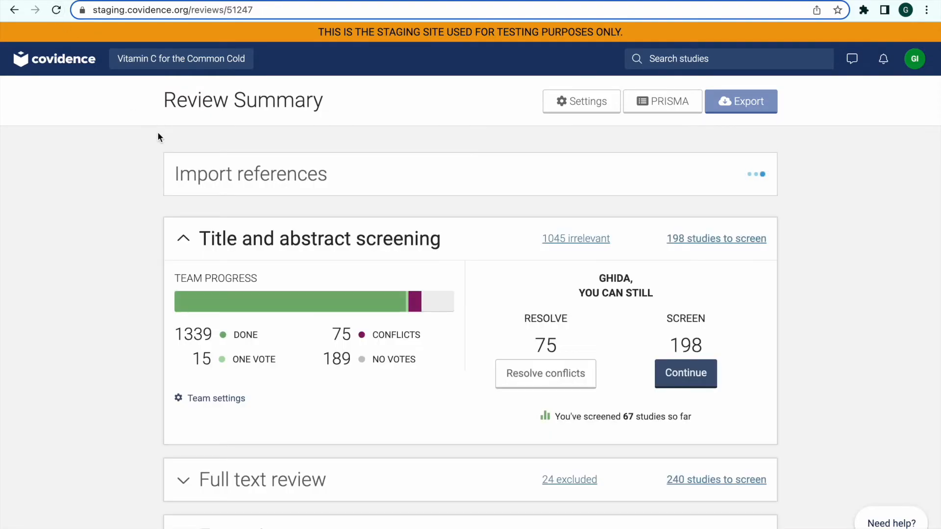
{"action": "left_click", "coordinate": [751, 180]}
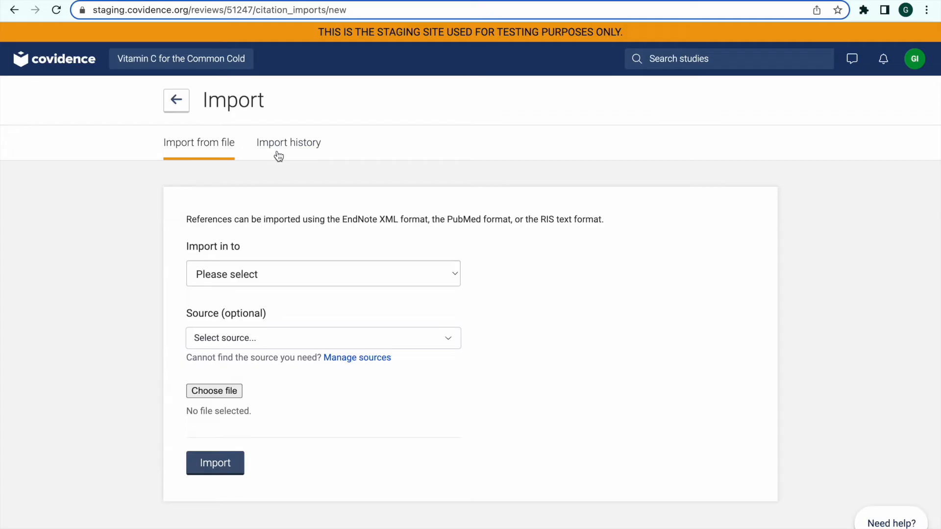
{"action": "left_click", "coordinate": [280, 153]}
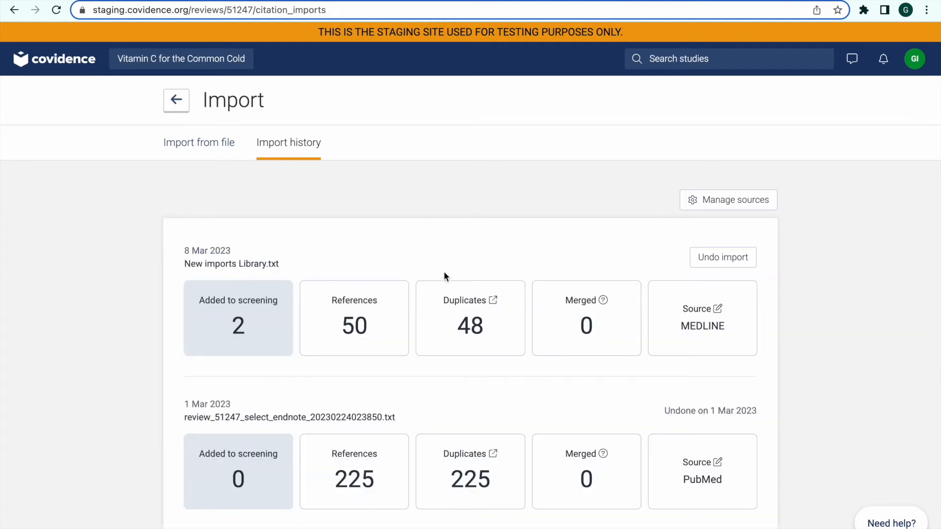
{"action": "scroll", "coordinate": [429, 360], "scroll_direction": "down", "scroll_amount": 1}
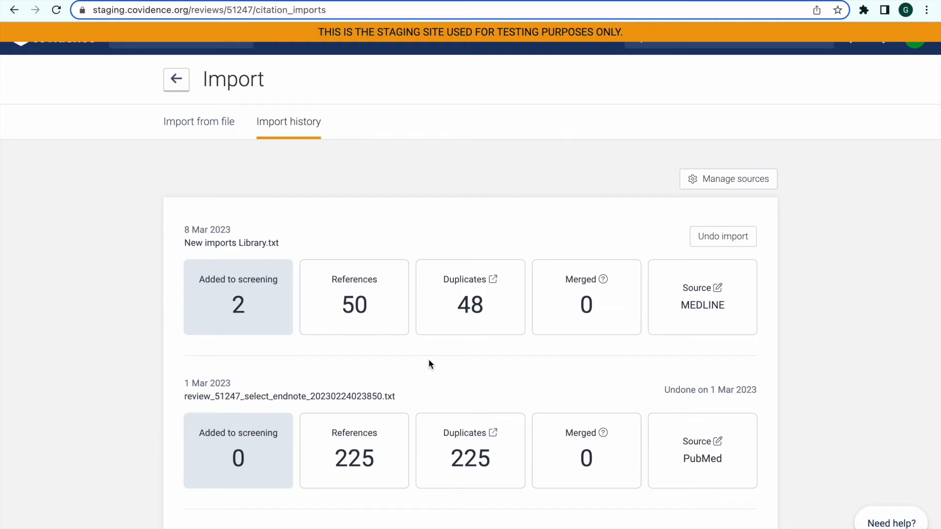
{"action": "scroll", "coordinate": [429, 361], "scroll_direction": "up", "scroll_amount": 1}
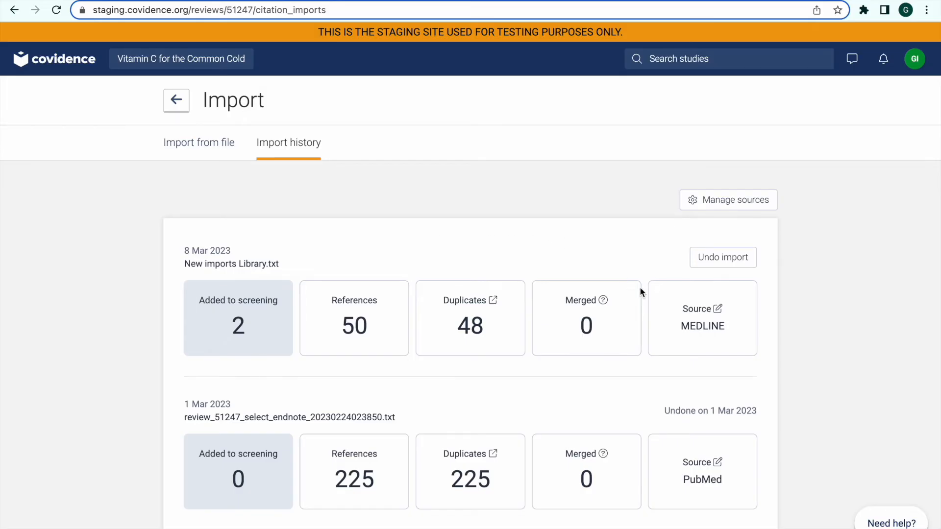
Edit the source of the New imports Library.txt import and add Embase as an additional source.
{"action": "left_click", "coordinate": [684, 313]}
{"action": "left_click", "coordinate": [629, 398]}
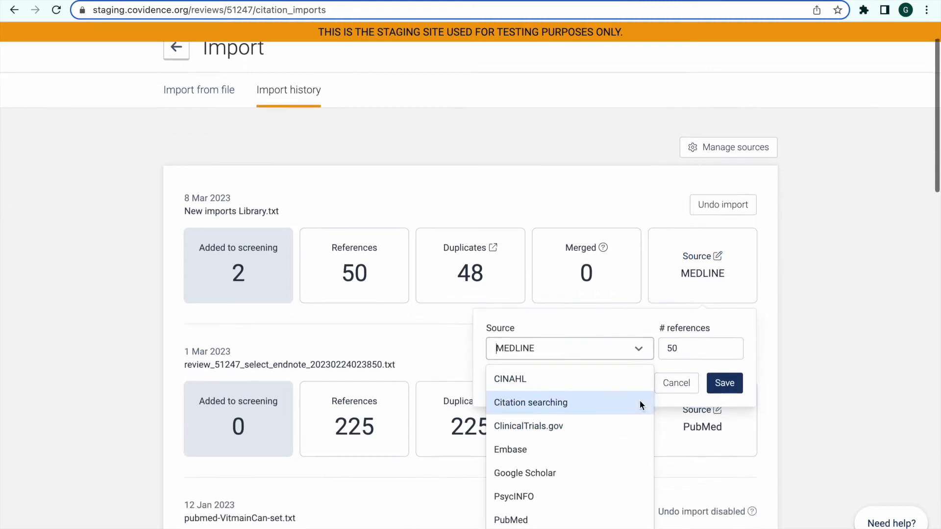
{"action": "scroll", "coordinate": [619, 471], "scroll_direction": "down", "scroll_amount": 2}
{"action": "scroll", "coordinate": [619, 471], "scroll_direction": "up", "scroll_amount": 2}
{"action": "left_click", "coordinate": [687, 363]}
{"action": "left_click", "coordinate": [567, 378]}
{"action": "left_click", "coordinate": [559, 371]}
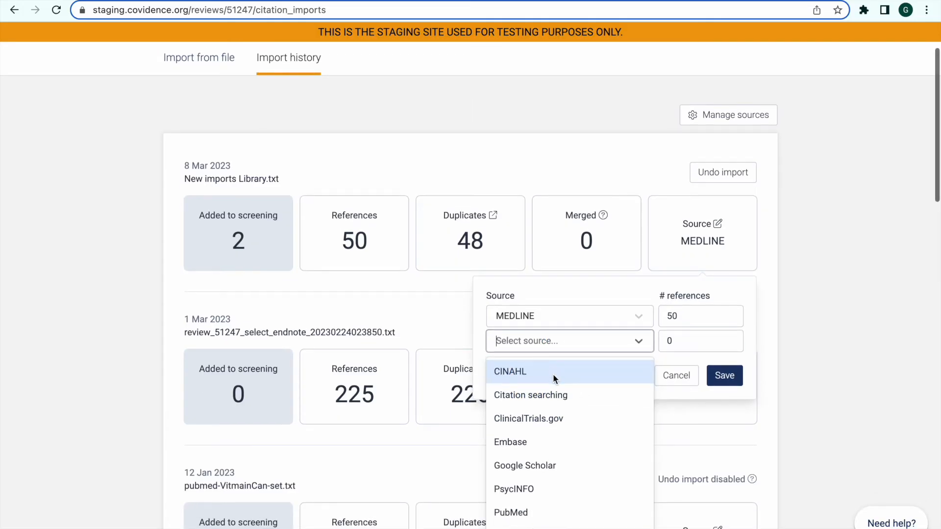
{"action": "left_click", "coordinate": [551, 440]}
Split the New imports Library.txt references into 25 for MEDLINE and 25 for Embase, and save the source attribution.
{"action": "left_click", "coordinate": [677, 318]}
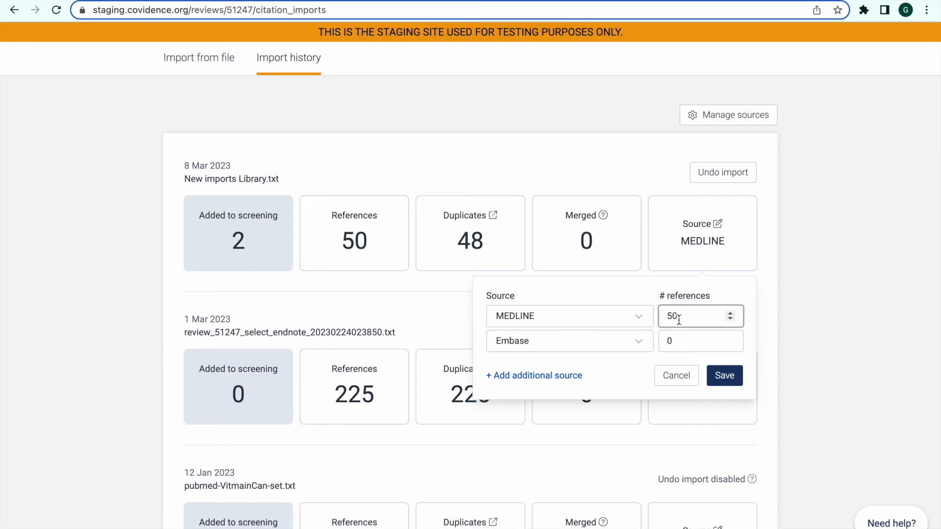
{"action": "double_click", "coordinate": [672, 316]}
{"action": "key", "text": "BackSpace"}
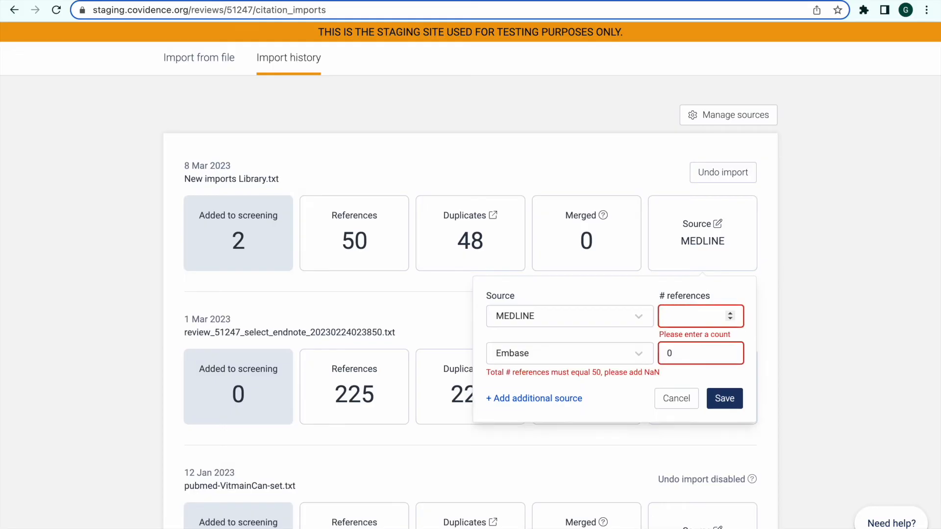
{"action": "type", "text": "25"}
{"action": "key", "text": "Tab"}
{"action": "type", "text": "25"}
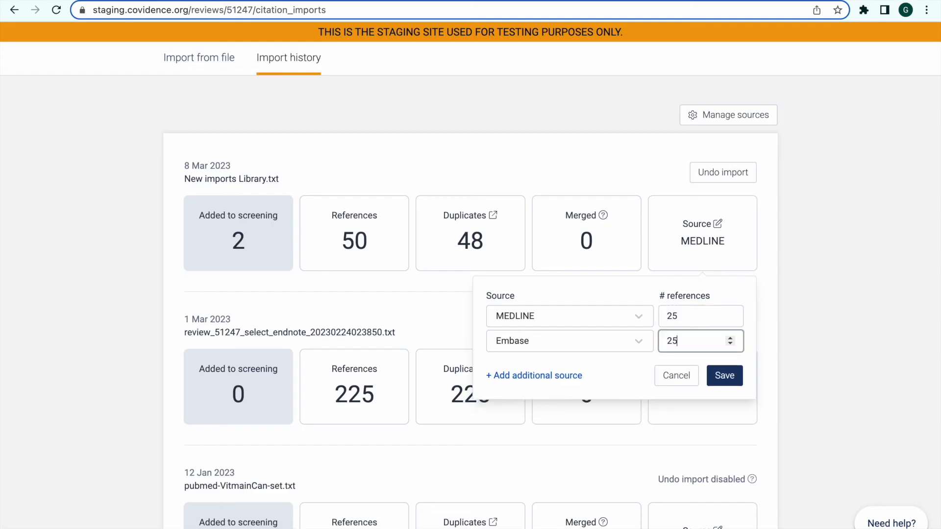
{"action": "left_click", "coordinate": [733, 377]}
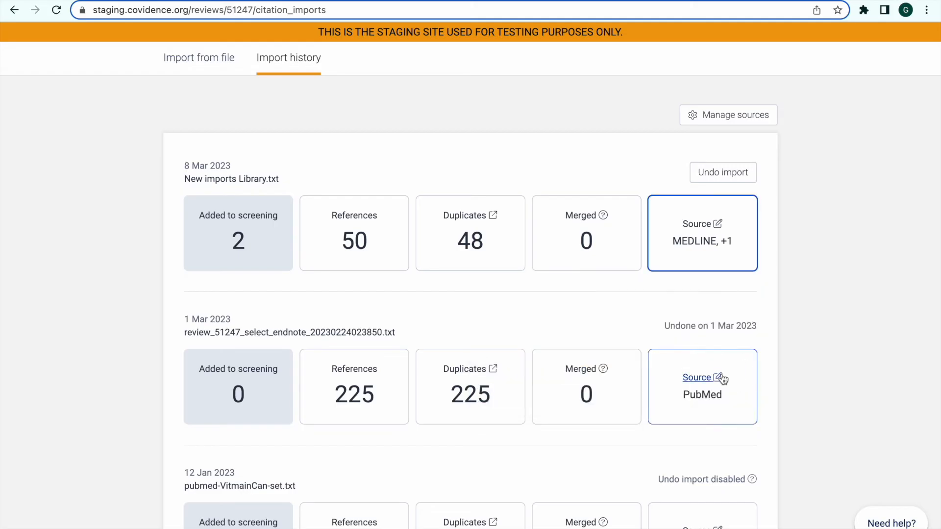
Undo the New imports Library.txt import and open the list of duplicates for that import.
{"action": "left_click", "coordinate": [723, 177]}
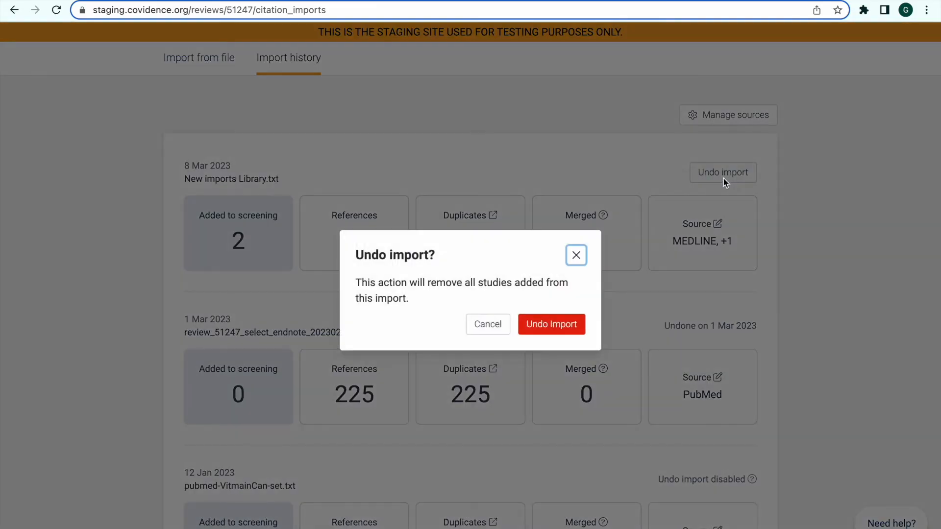
{"action": "left_click", "coordinate": [553, 329]}
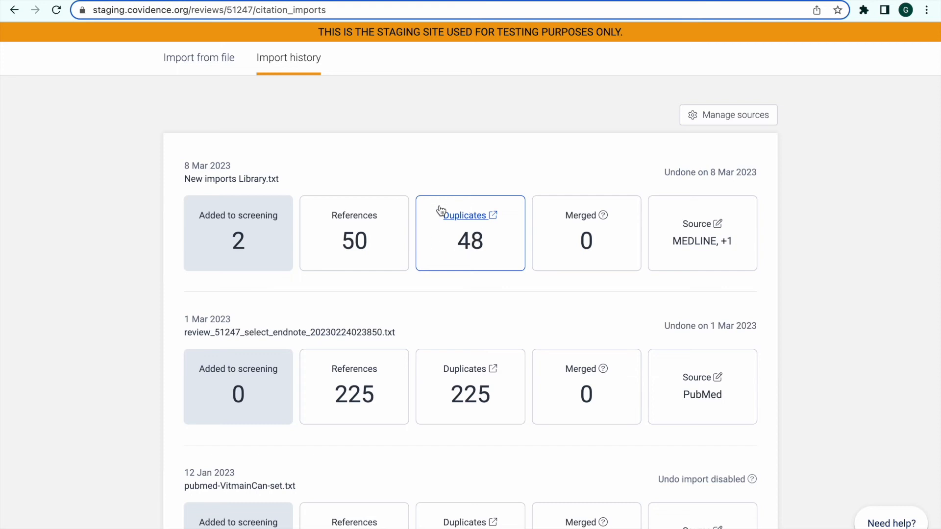
{"action": "left_click", "coordinate": [471, 221]}
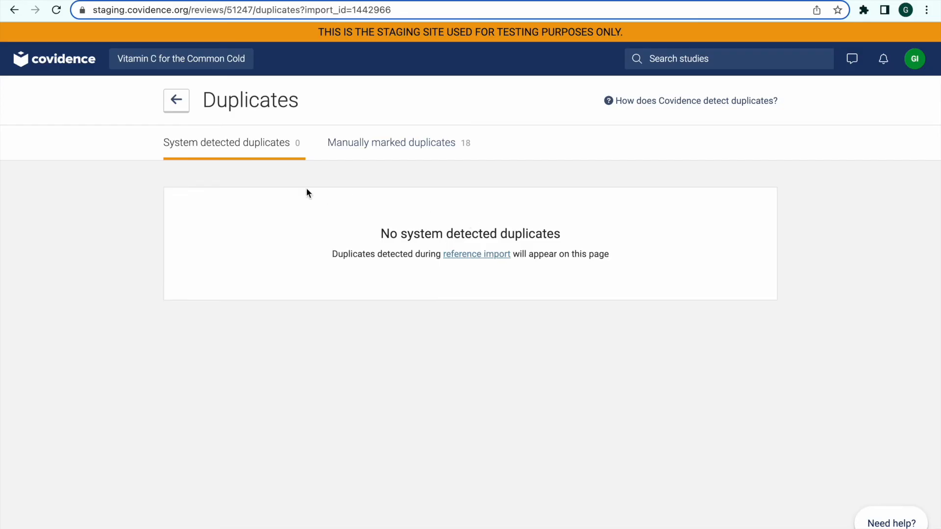
Among the review's system detected duplicates, mark the first duplicate of "[Value of ascorbic acid therapy]." as not a duplicate.
{"action": "left_click", "coordinate": [273, 150]}
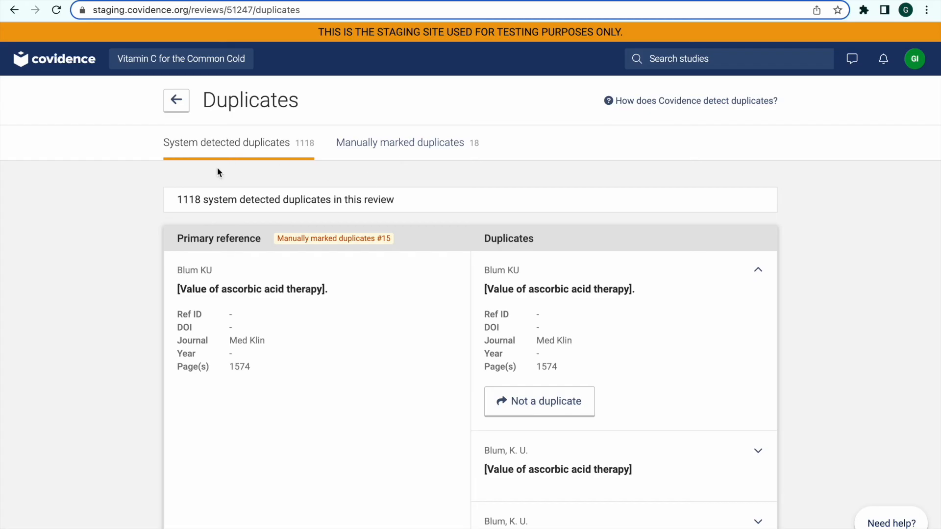
{"action": "scroll", "coordinate": [262, 422], "scroll_direction": "down", "scroll_amount": 2}
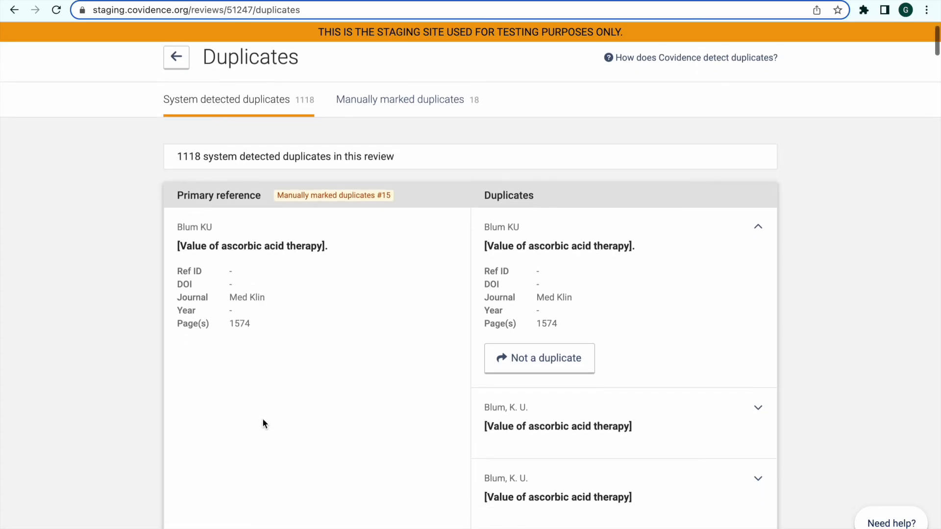
{"action": "scroll", "coordinate": [263, 428], "scroll_direction": "down", "scroll_amount": 2}
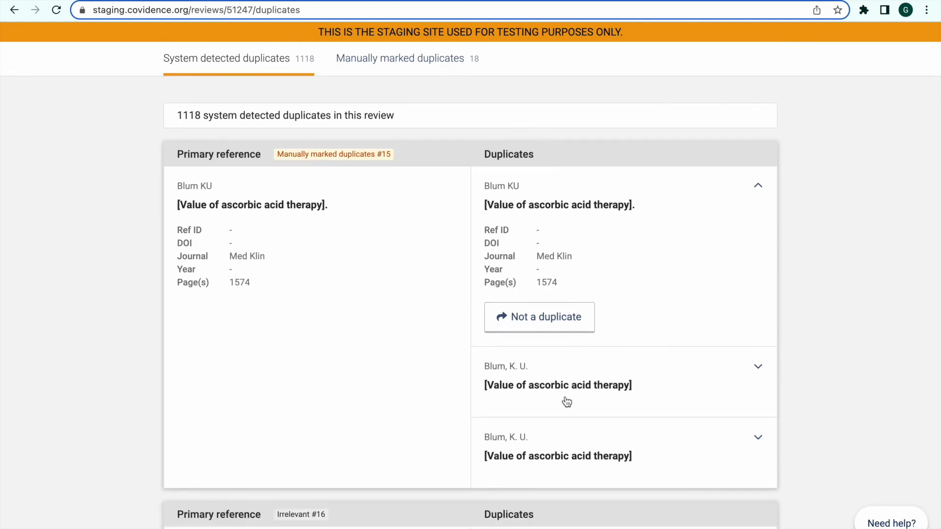
{"action": "left_click", "coordinate": [541, 321]}
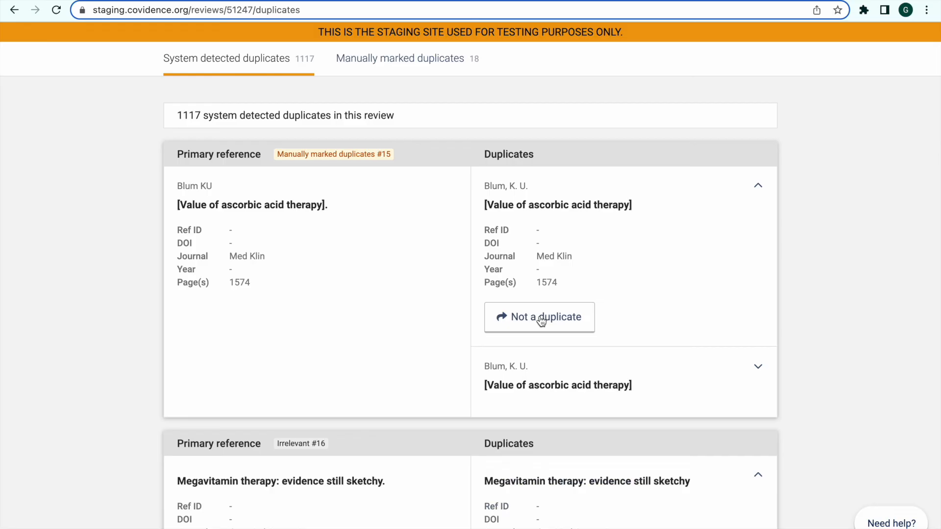
Among the manually marked duplicates, mark "Vitamin C: from scurvy to the common cold." as not a duplicate.
{"action": "scroll", "coordinate": [541, 321], "scroll_direction": "up", "scroll_amount": 2}
{"action": "left_click", "coordinate": [376, 142]}
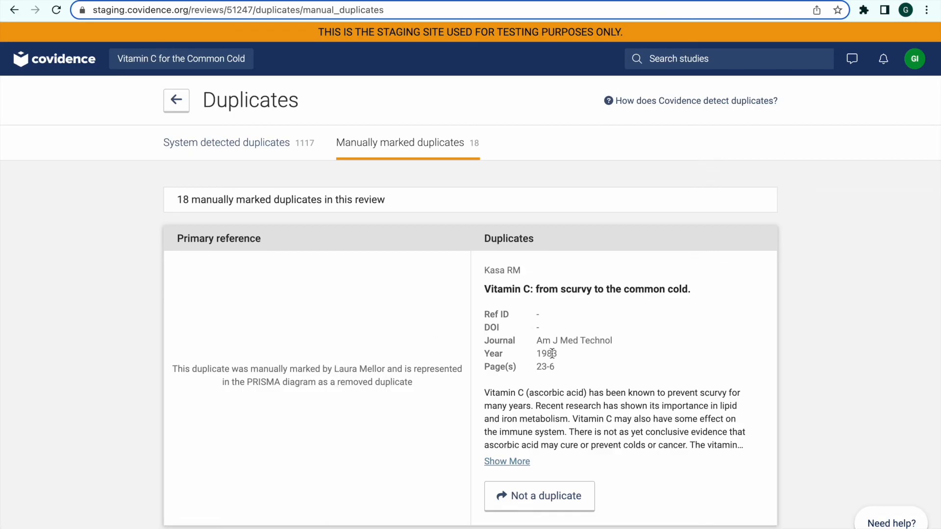
{"action": "left_click", "coordinate": [554, 506]}
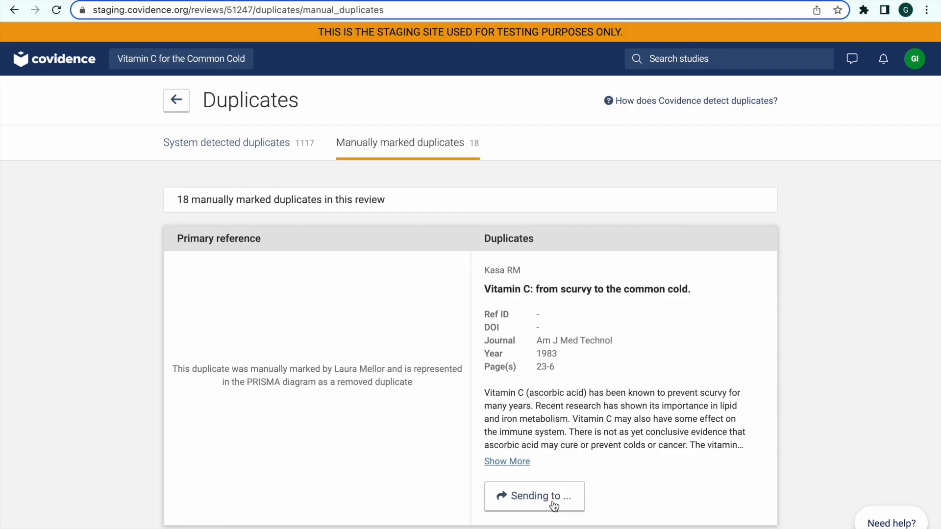